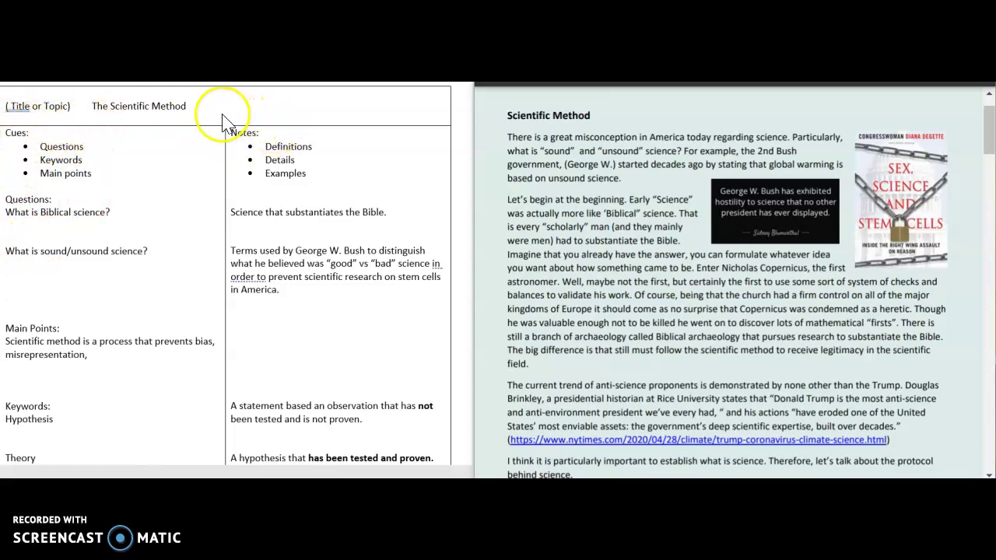
# Examine the Cues and Notes columns of the note template alongside the article's passages on Biblical and sound or unsound science
pyautogui.doubleClick(242, 134)
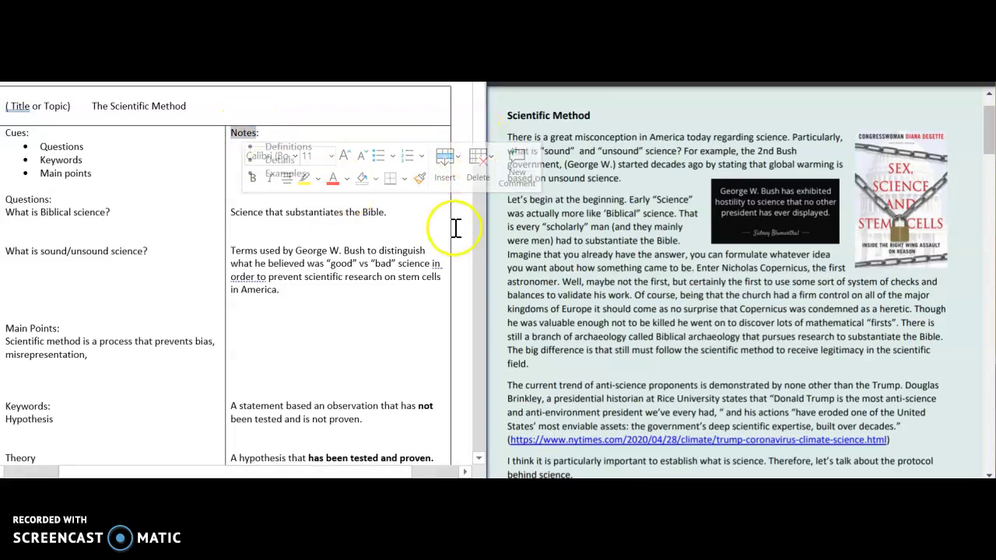
pyautogui.moveTo(474, 134)
pyautogui.mouseDown()
pyautogui.moveTo(474, 218)
pyautogui.moveTo(476, 144)
pyautogui.mouseUp()
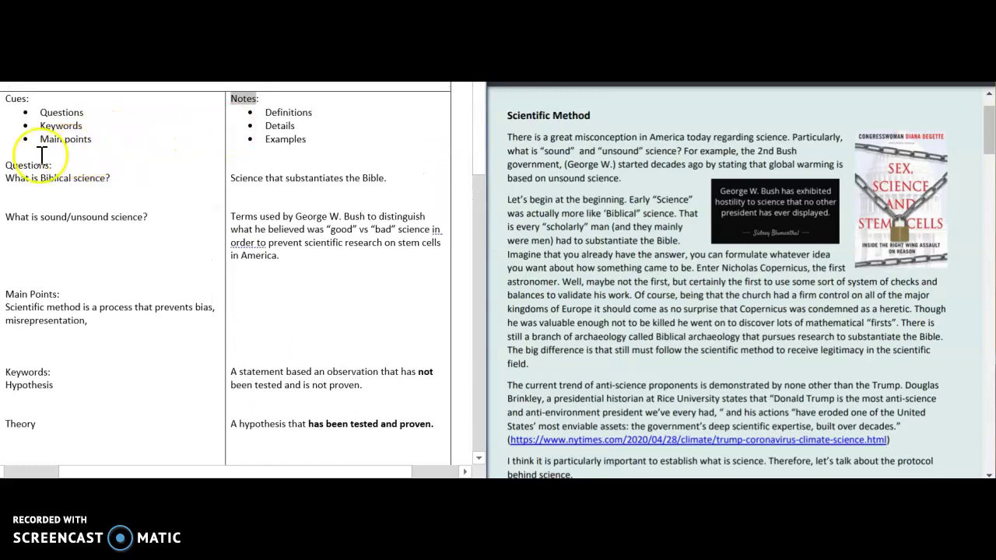
pyautogui.moveTo(127, 155); pyautogui.dragTo(21, 115)
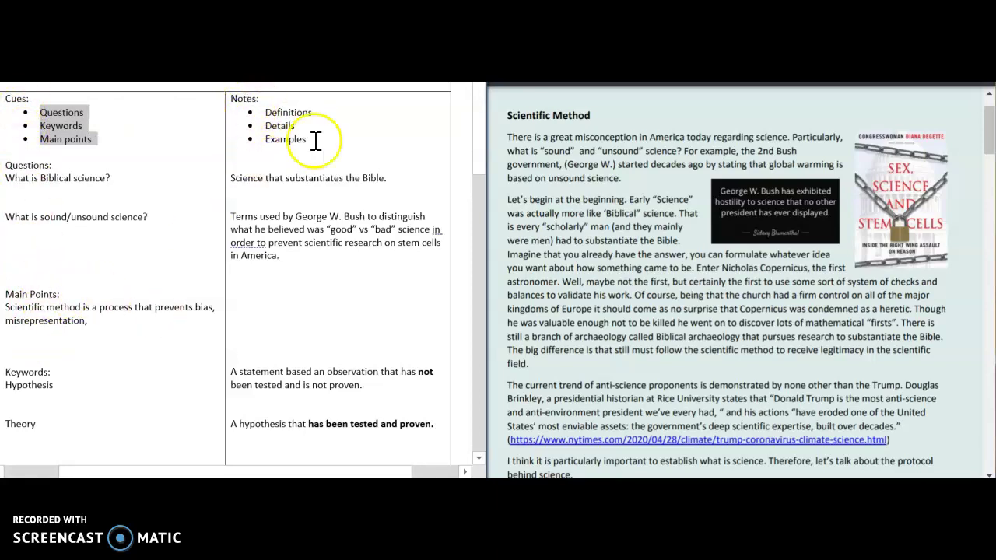
pyautogui.moveTo(315, 147); pyautogui.dragTo(266, 116)
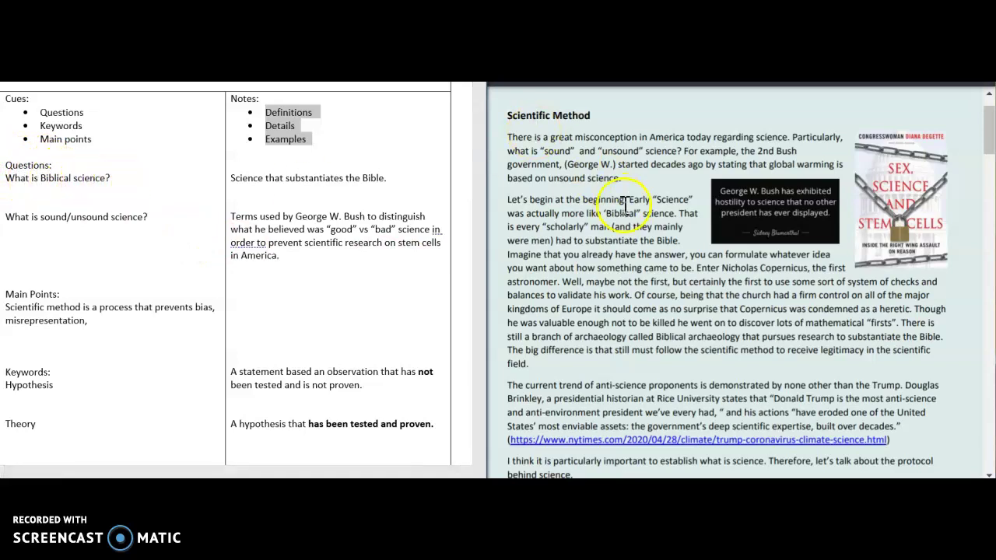
pyautogui.click(652, 199)
pyautogui.moveTo(654, 199); pyautogui.dragTo(675, 212)
pyautogui.click(642, 215)
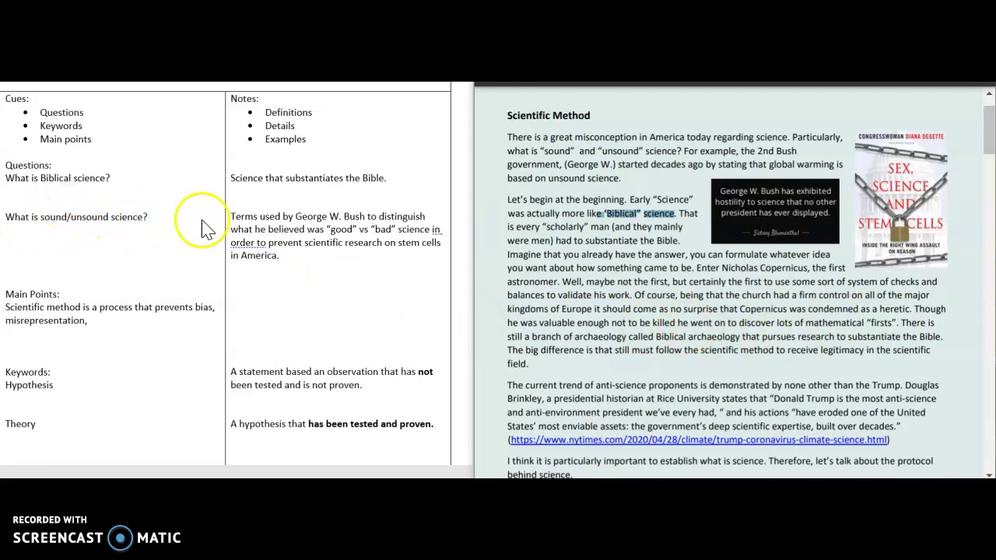
pyautogui.click(986, 147)
pyautogui.moveTo(986, 147)
pyautogui.mouseDown()
pyautogui.moveTo(988, 169)
pyautogui.moveTo(990, 143)
pyautogui.mouseUp()
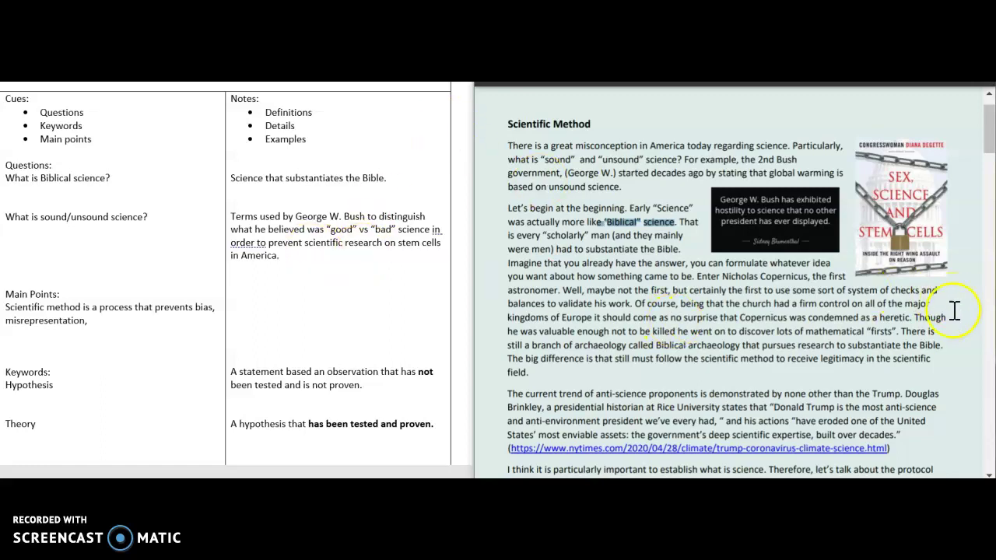
pyautogui.moveTo(989, 146); pyautogui.dragTo(990, 178)
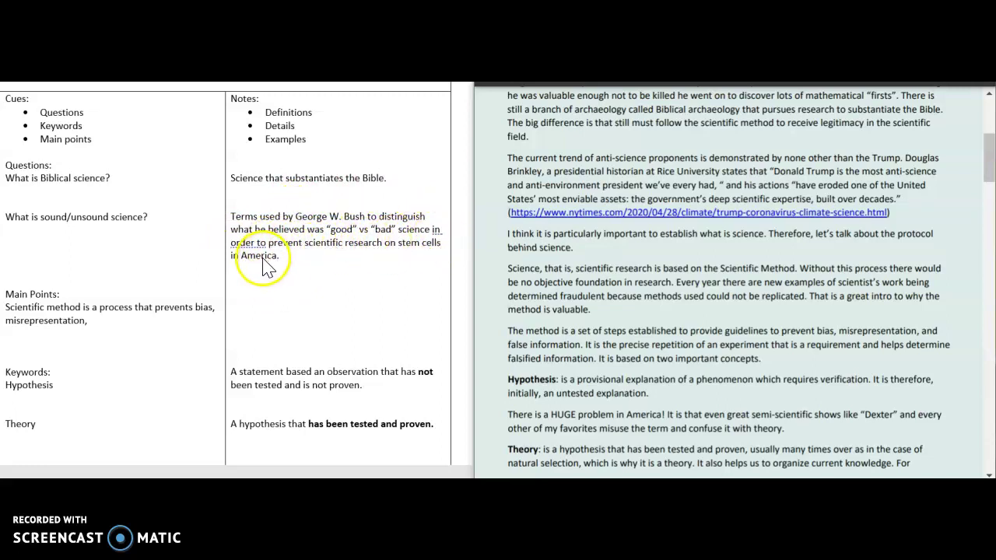
# Add the line "Cause Americans to not rely on scientists or the scientific perspective." below the sound/unsound science definition in the Notes column
pyautogui.click(311, 254)
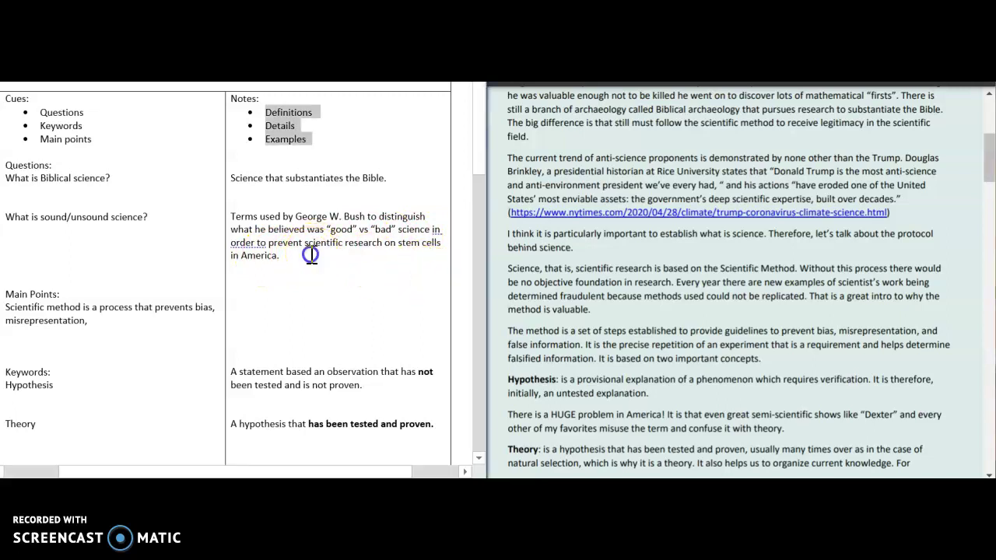
pyautogui.press('Return')
pyautogui.write('Cau')
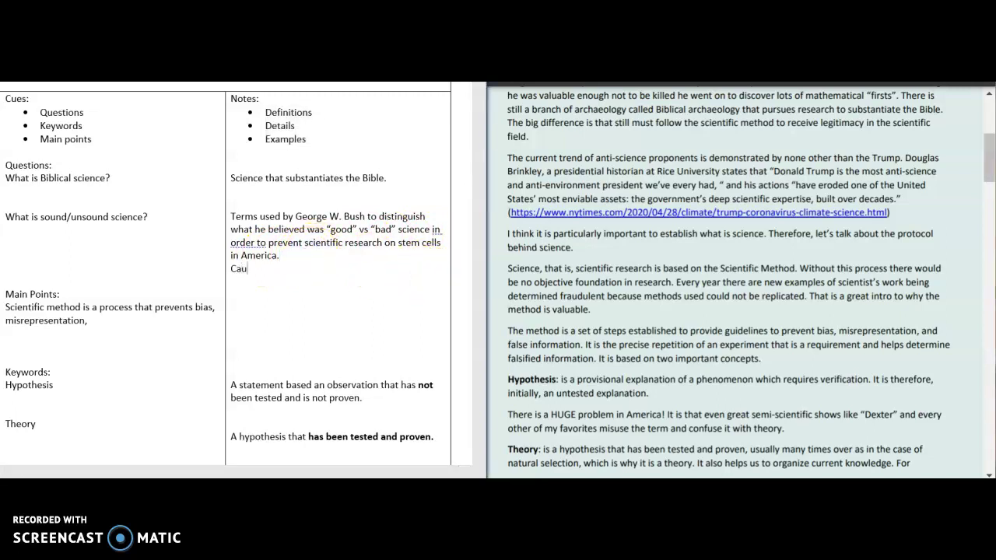
pyautogui.write('se Americans to')
pyautogui.write('not rely on sci')
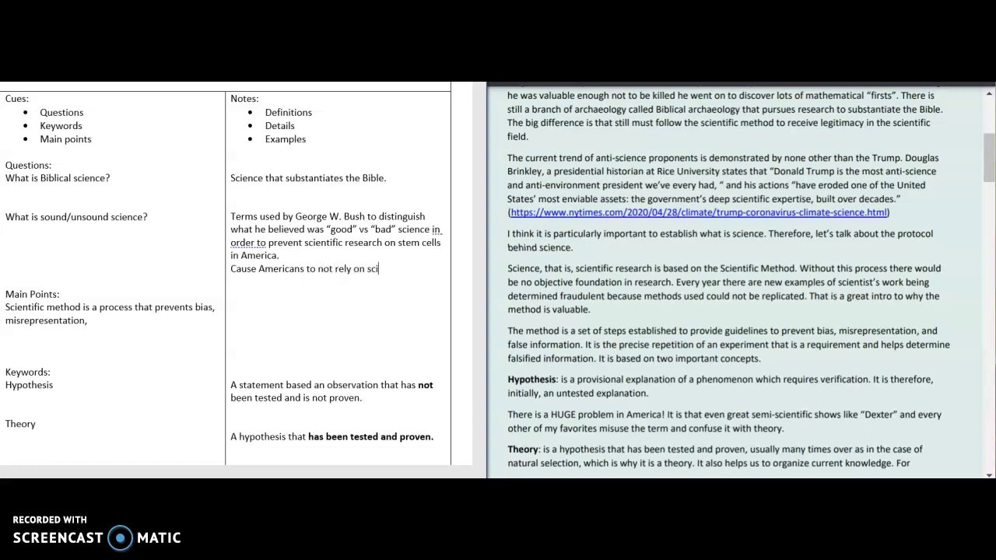
pyautogui.write('entists or the scienfin')
pyautogui.press('BackSpace')
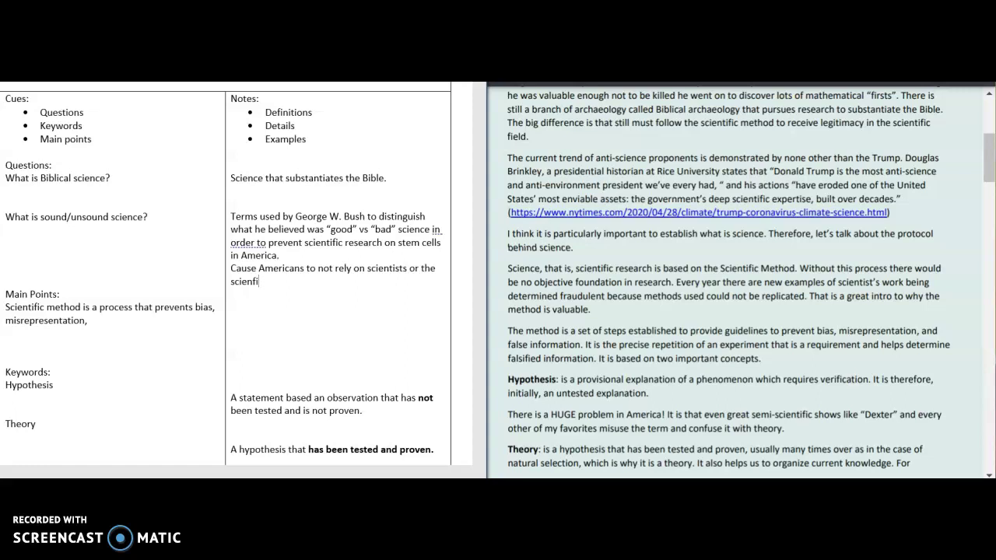
pyautogui.press('BackSpace')
pyautogui.press('BackSpace')
pyautogui.write('tific perspective.')
# Insert one blank line above the Main Points heading in the Cues column
pyautogui.click(187, 269)
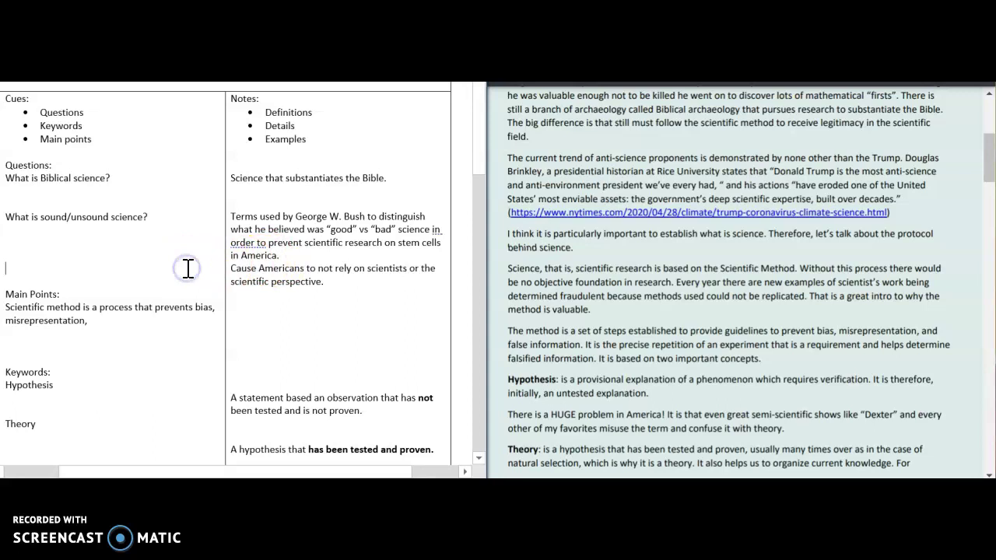
pyautogui.press('Return')
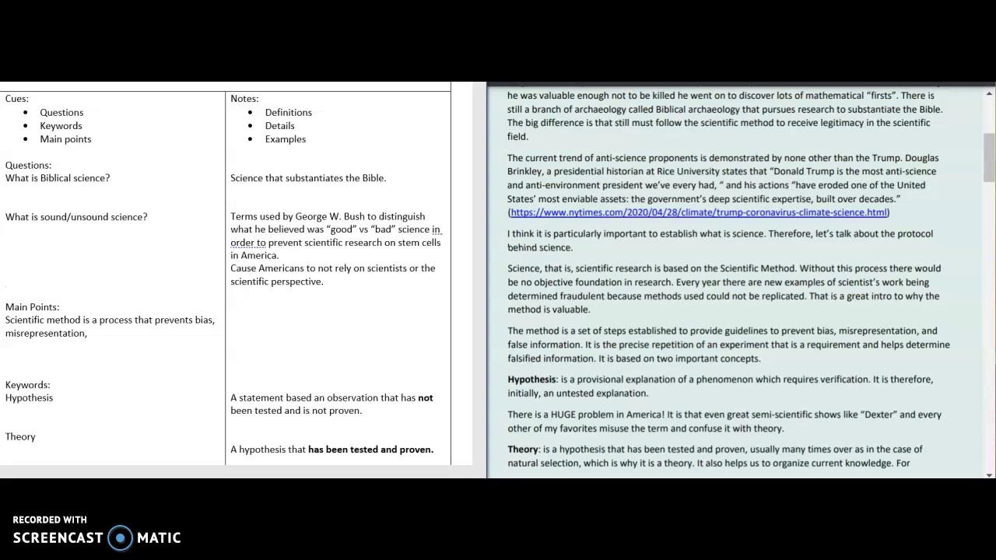
pyautogui.click(53, 272)
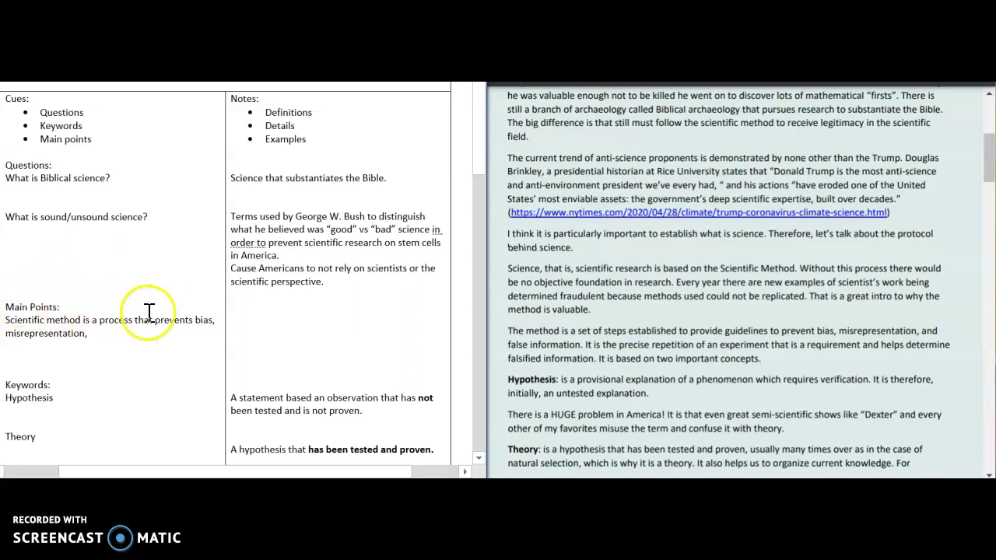
# Review the article's scientific method paragraphs and complete the Main Points sentence with "and false information."
pyautogui.moveTo(53, 307); pyautogui.dragTo(9, 305)
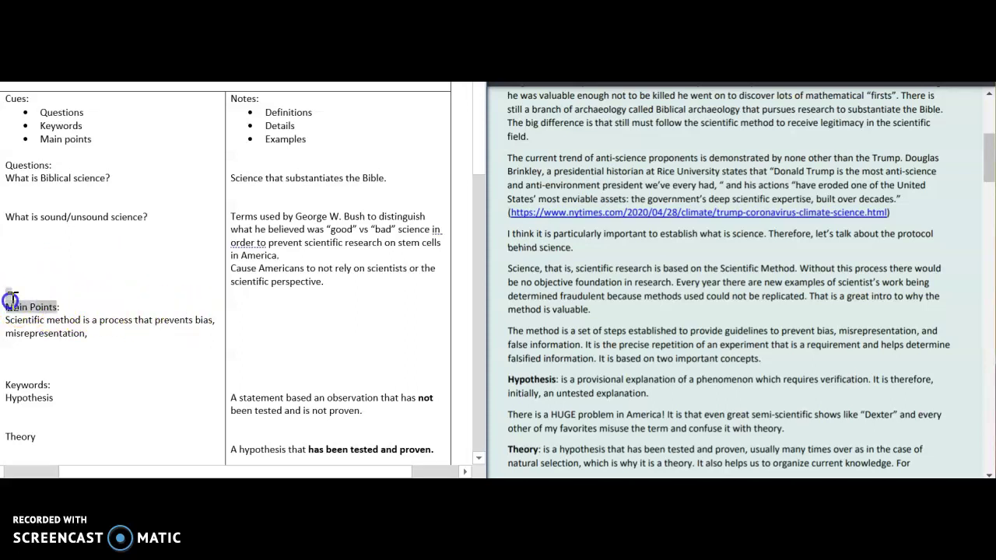
pyautogui.click(34, 360)
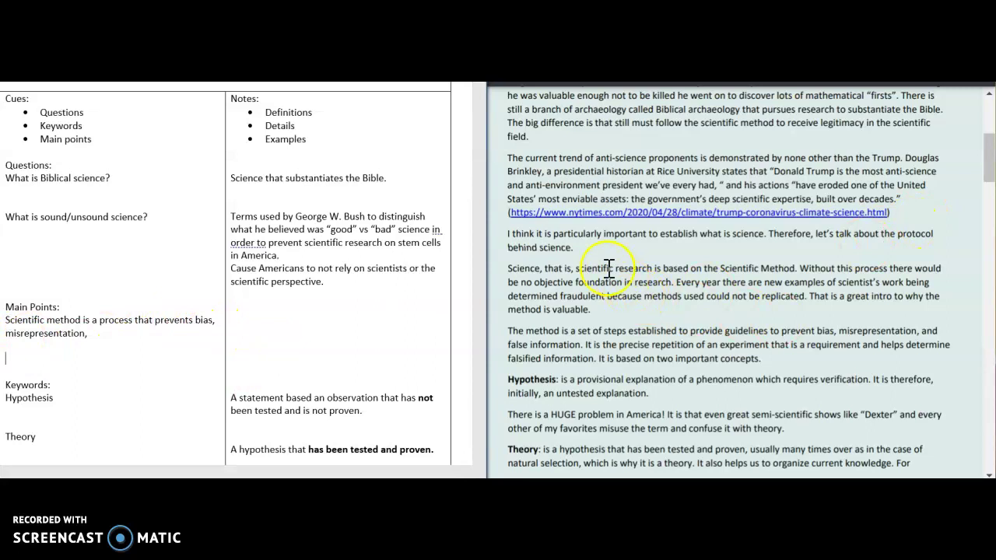
pyautogui.moveTo(509, 266); pyautogui.dragTo(762, 334)
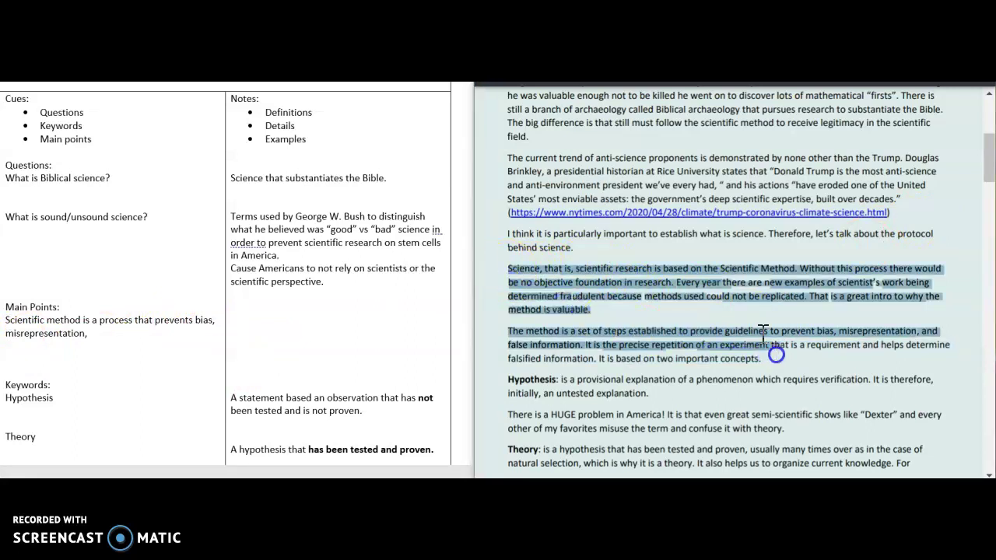
pyautogui.click(692, 282)
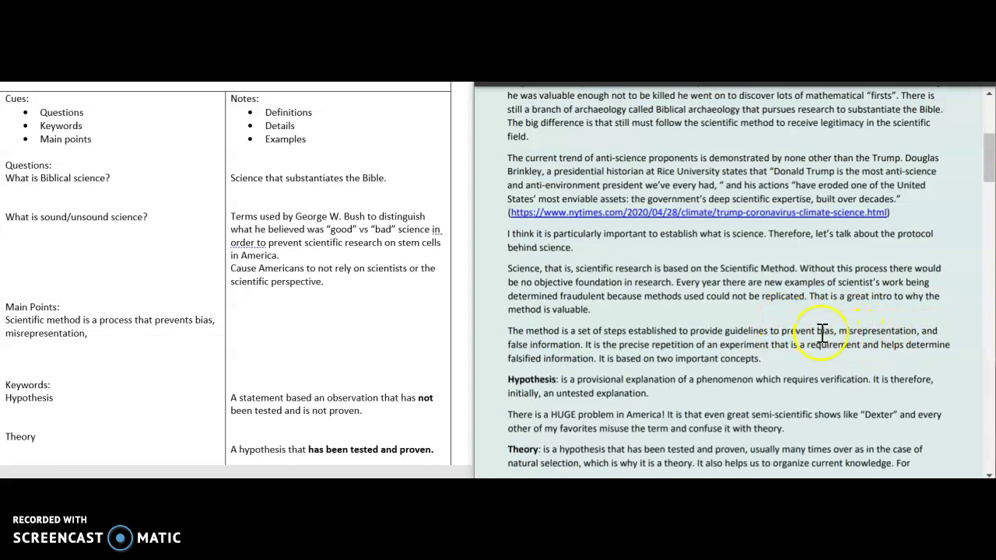
pyautogui.click(129, 333)
pyautogui.write('a')
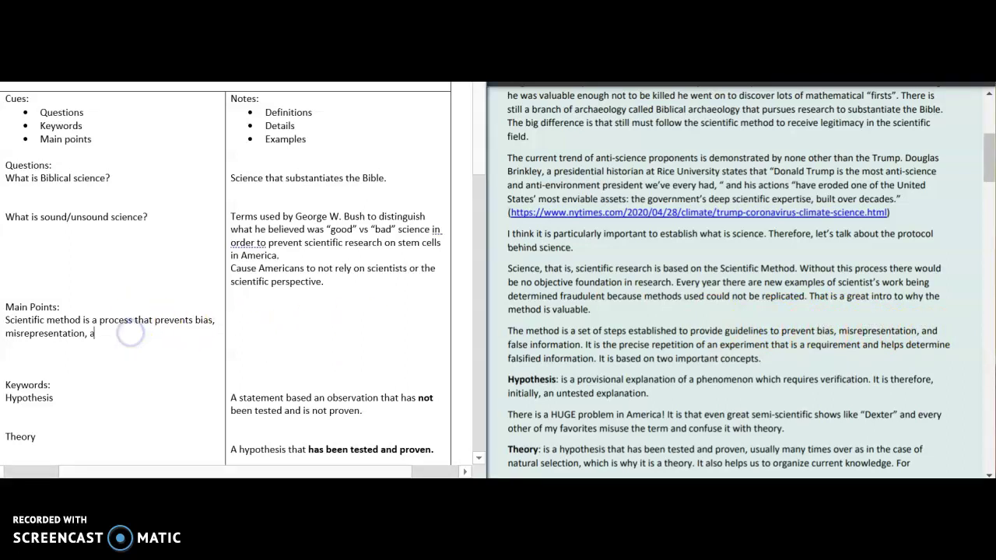
pyautogui.write('nd false inform')
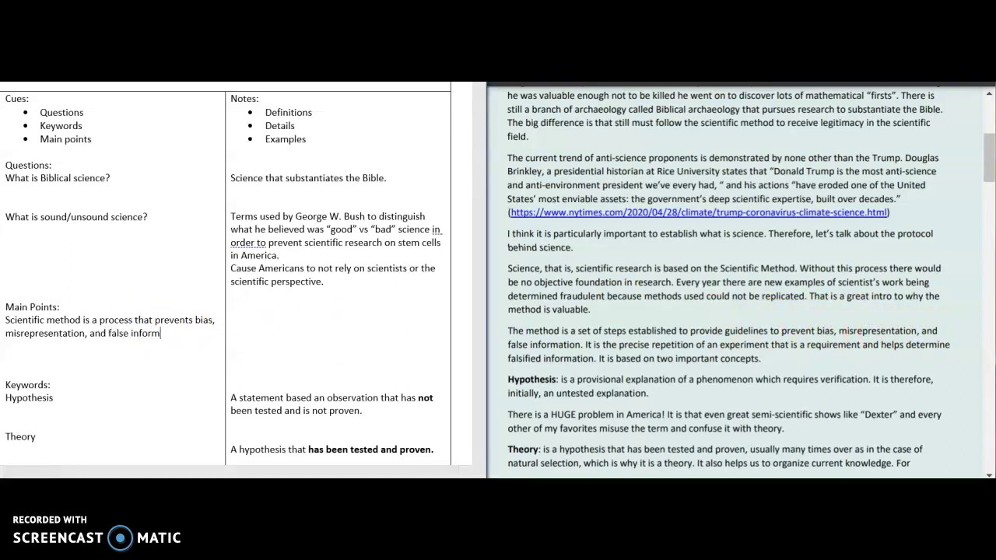
pyautogui.write('ation.')
# Make the word "not" before "proven" bold in the Hypothesis definition
pyautogui.click(62, 380)
pyautogui.click(589, 365)
pyautogui.click(129, 389)
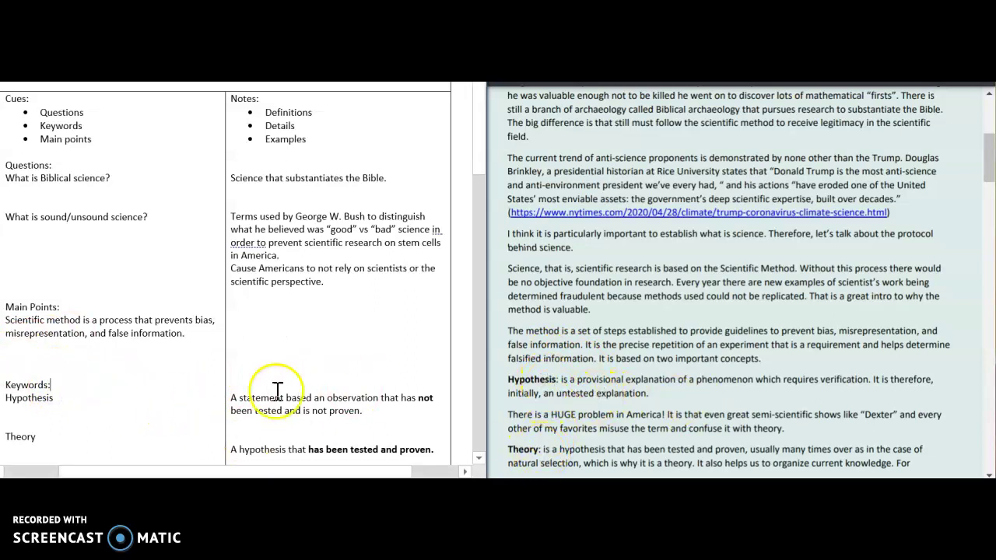
pyautogui.moveTo(480, 155); pyautogui.dragTo(484, 195)
pyautogui.click(368, 268)
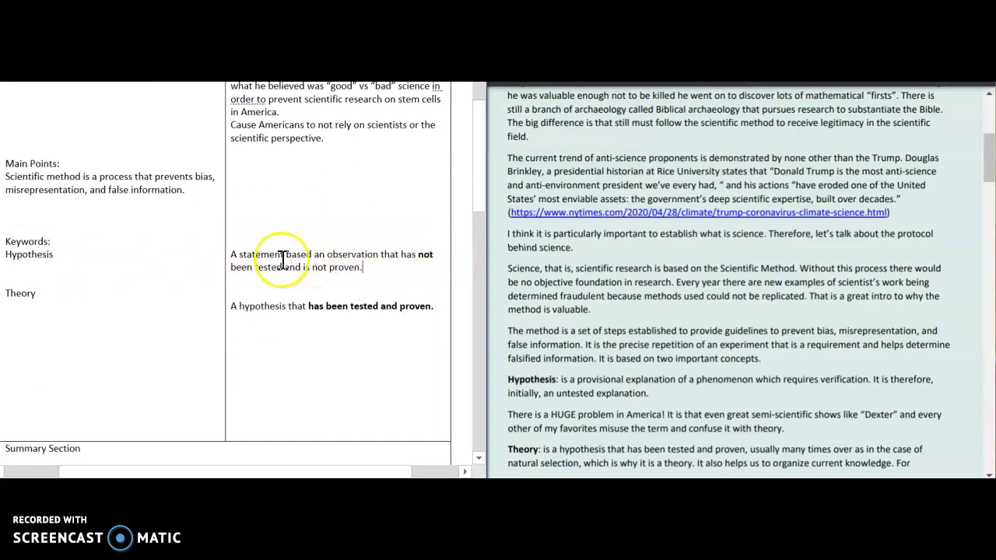
pyautogui.doubleClick(320, 267)
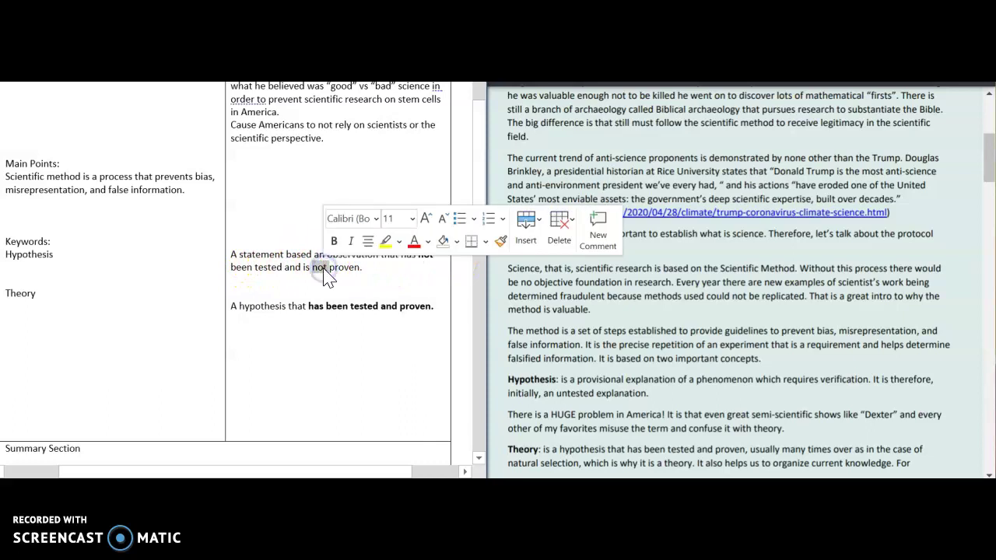
pyautogui.hotkey('ctrl', 'b')
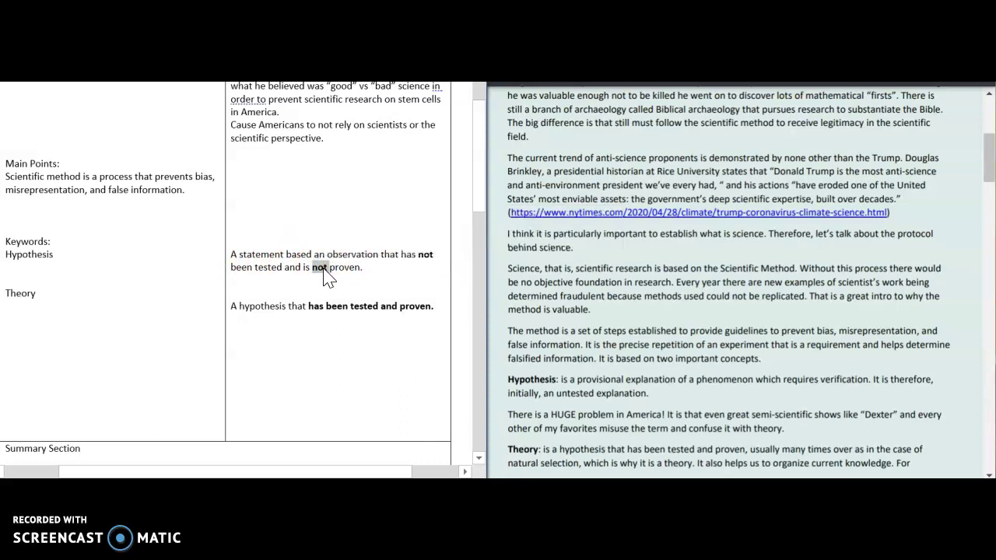
# Remove the extra blank line above the Theory definition so that it lines up with its keyword
pyautogui.click(359, 287)
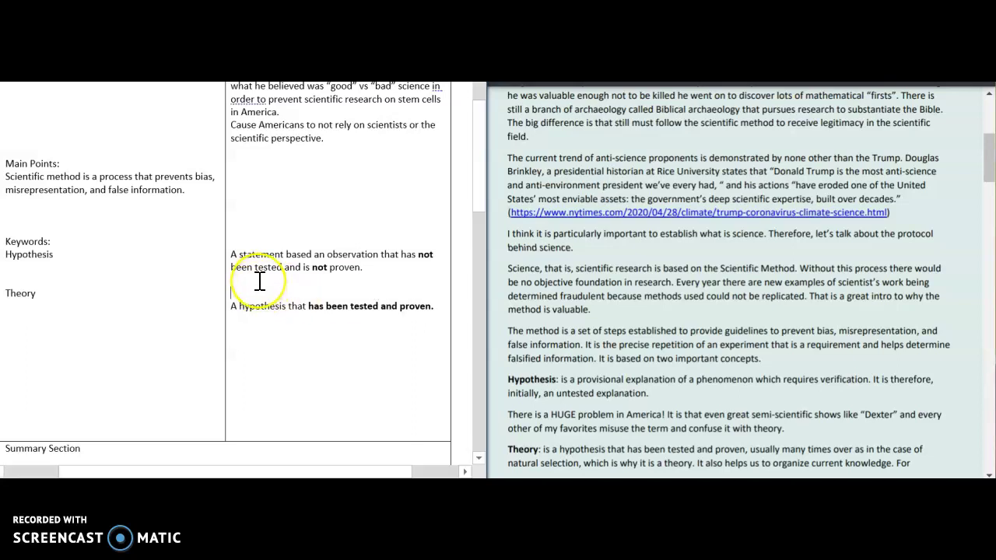
pyautogui.press('BackSpace')
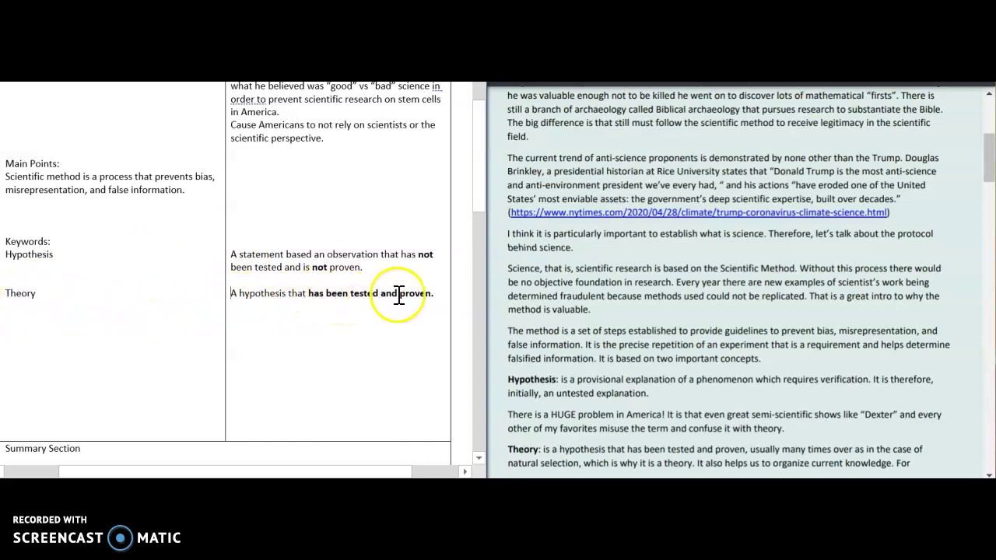
pyautogui.click(440, 294)
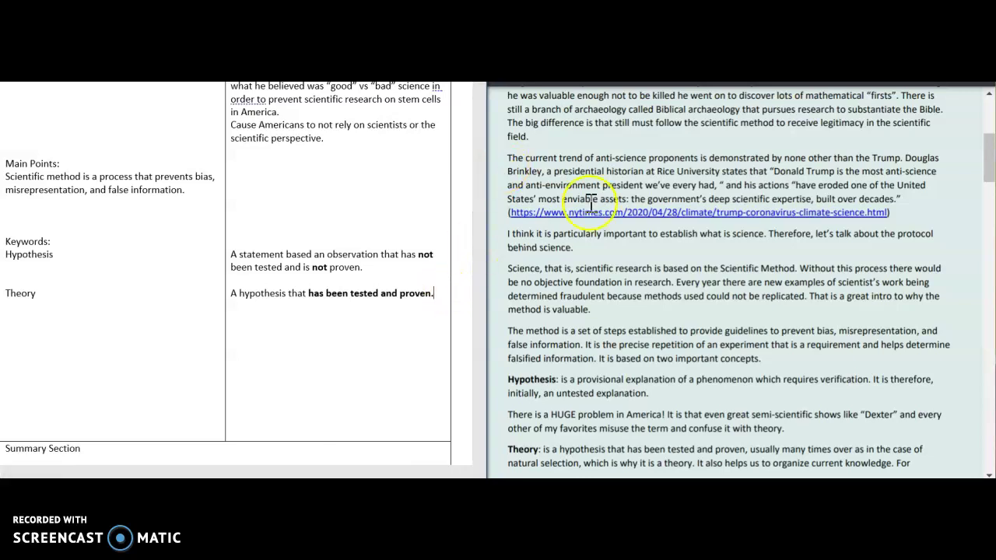
# Examine the article's section on the anti-vaccination movement and its linked sources
pyautogui.moveTo(986, 173); pyautogui.dragTo(985, 219)
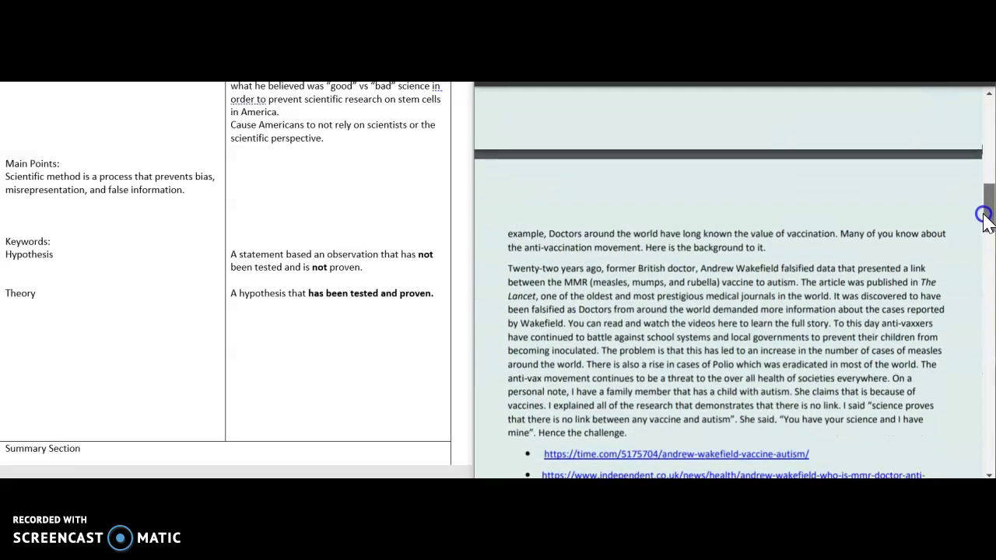
pyautogui.moveTo(991, 204); pyautogui.dragTo(990, 228)
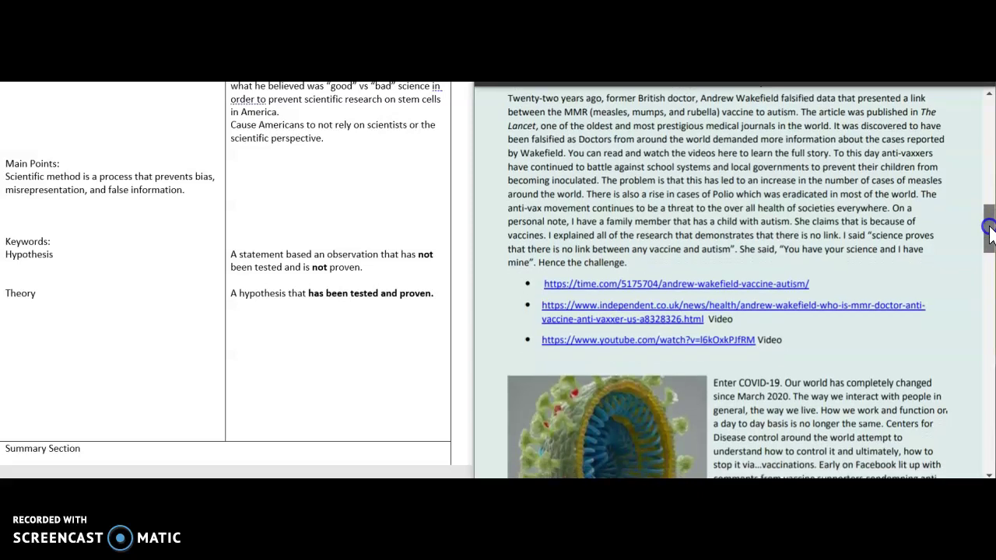